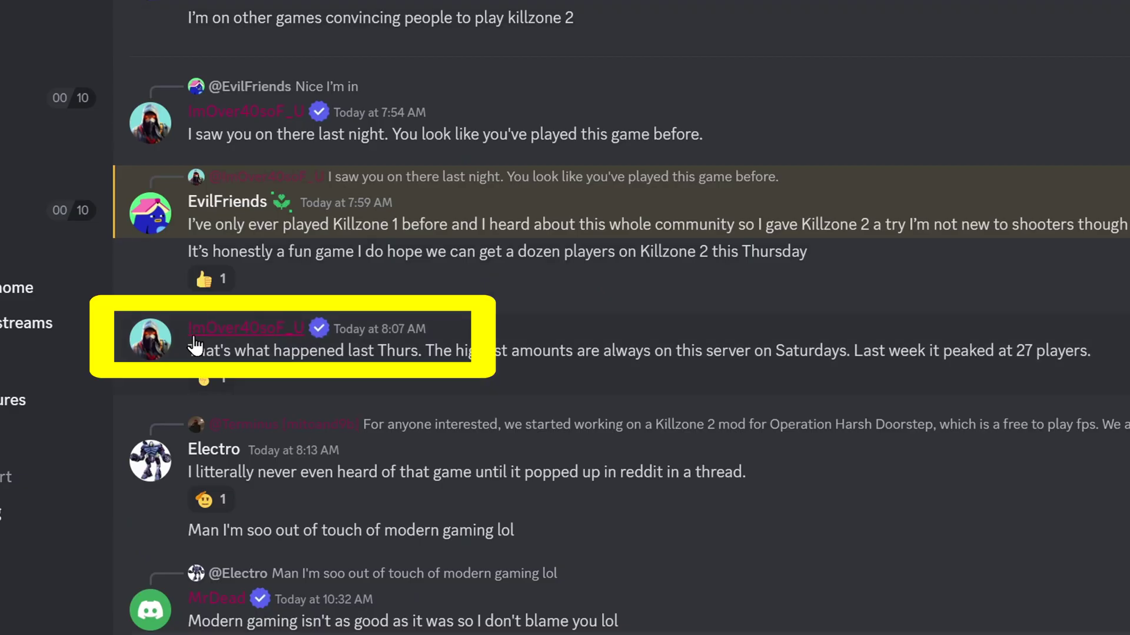
# Leave #killzone2-room and switch to the #help channel in the SUPPORT category
pyautogui.moveTo(320, 340)
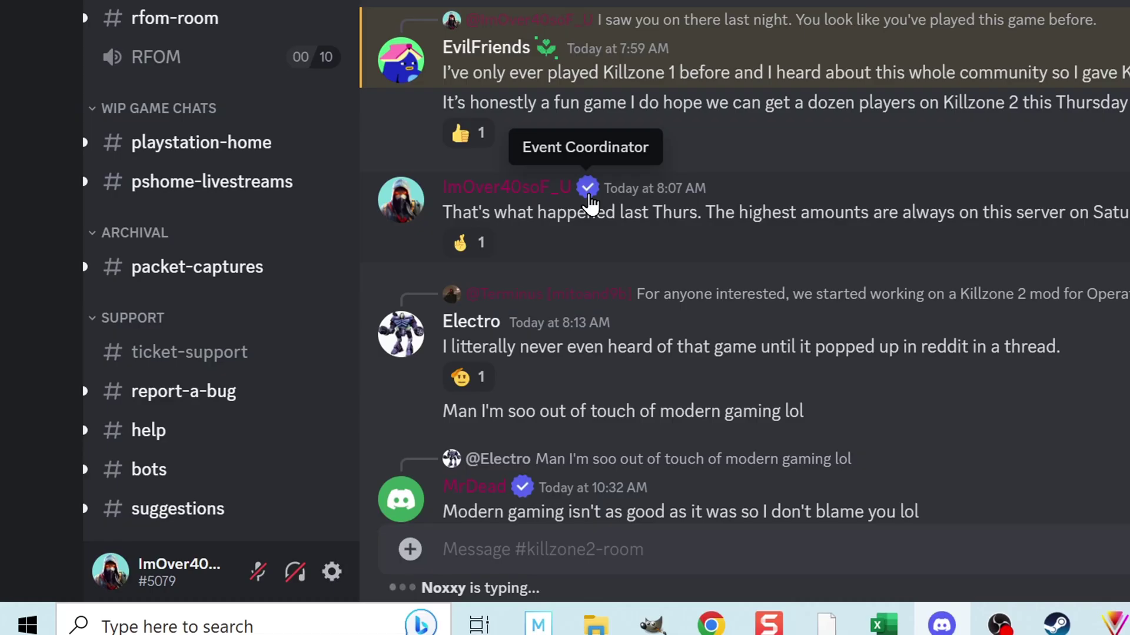
pyautogui.moveTo(599, 192)
pyautogui.click(197, 442)
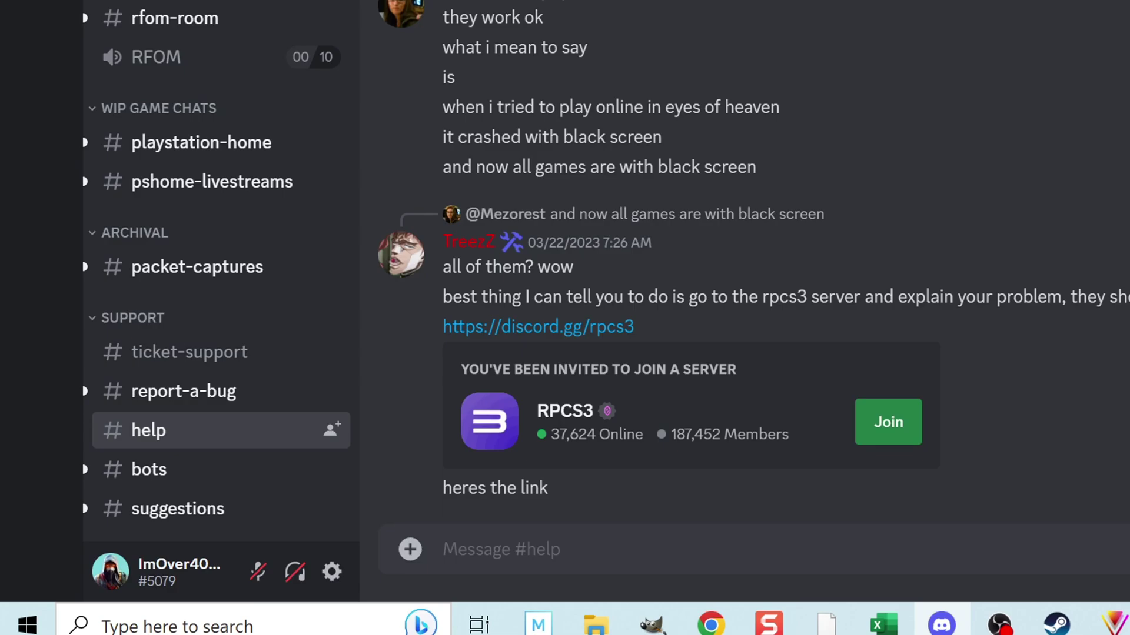
# Jump to the PSONE server's #ticket-support channel with Alt+Up
pyautogui.hotkey('alt', 'Up')
pyautogui.hotkey('alt', 'Up')
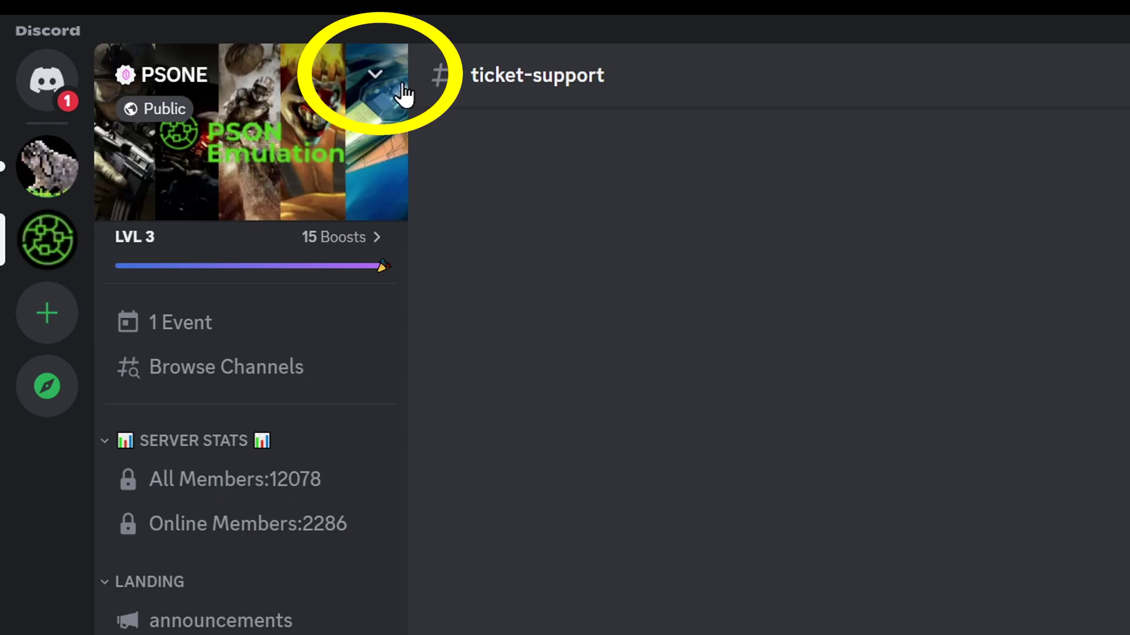
# Start a new PSONE server event set Somewhere Else, with location 'PSONE Server'
pyautogui.click(376, 76)
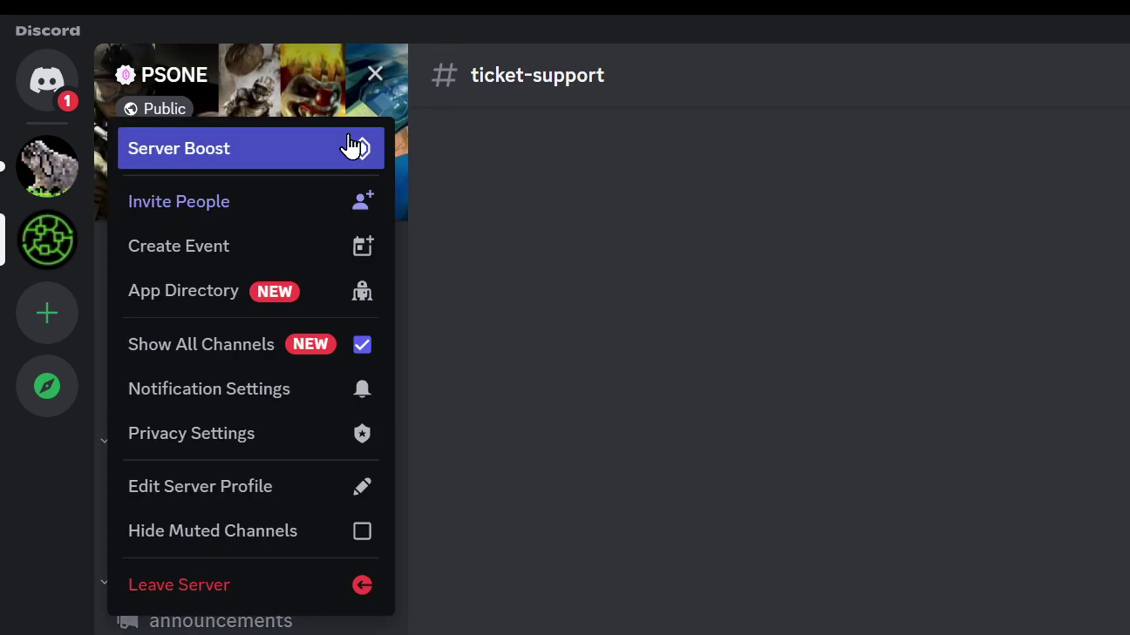
pyautogui.click(292, 250)
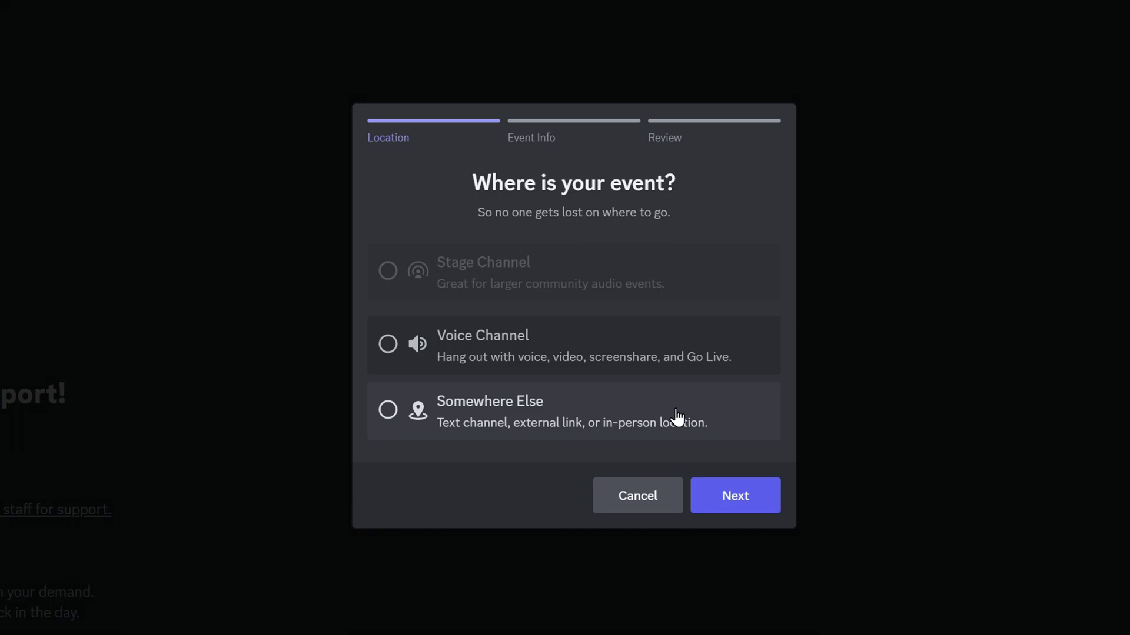
pyautogui.moveTo(671, 286)
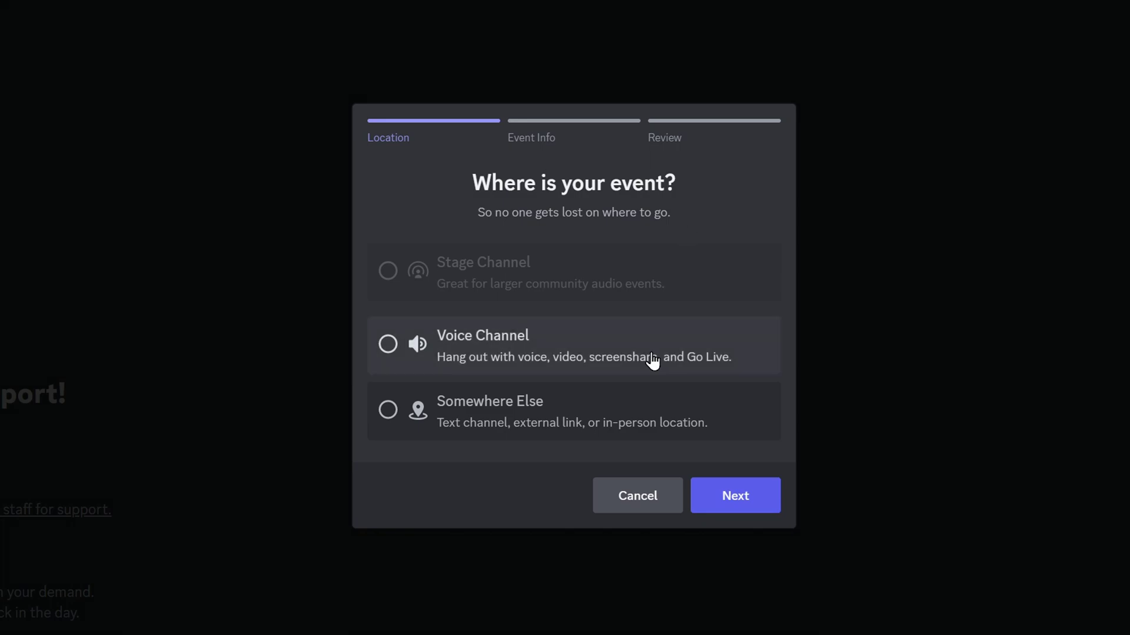
pyautogui.click(386, 410)
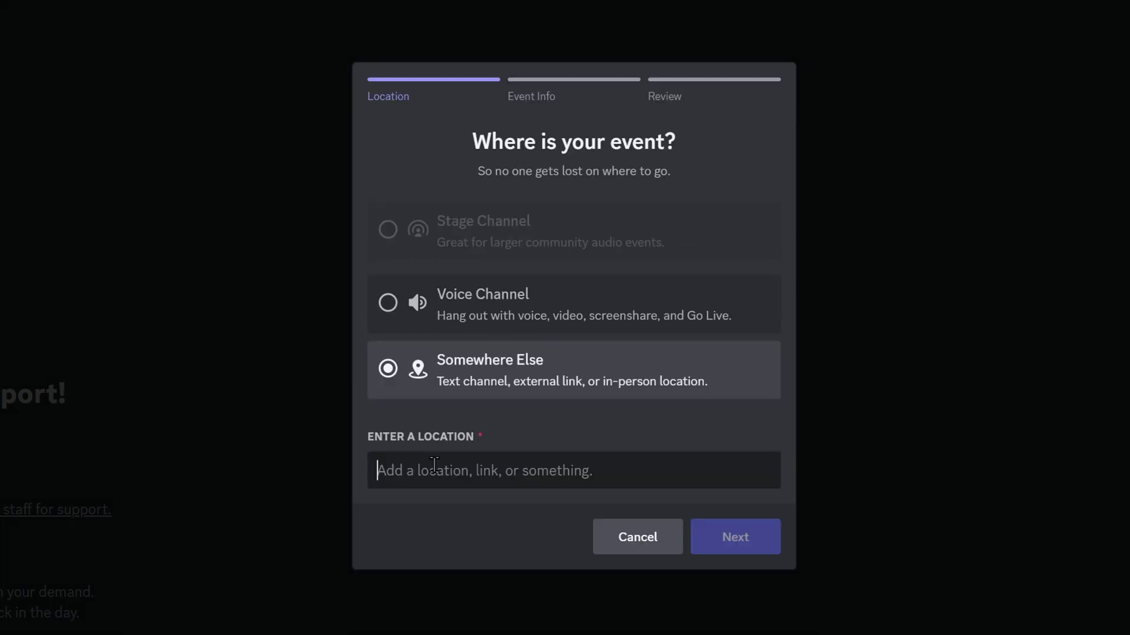
pyautogui.write('PSON')
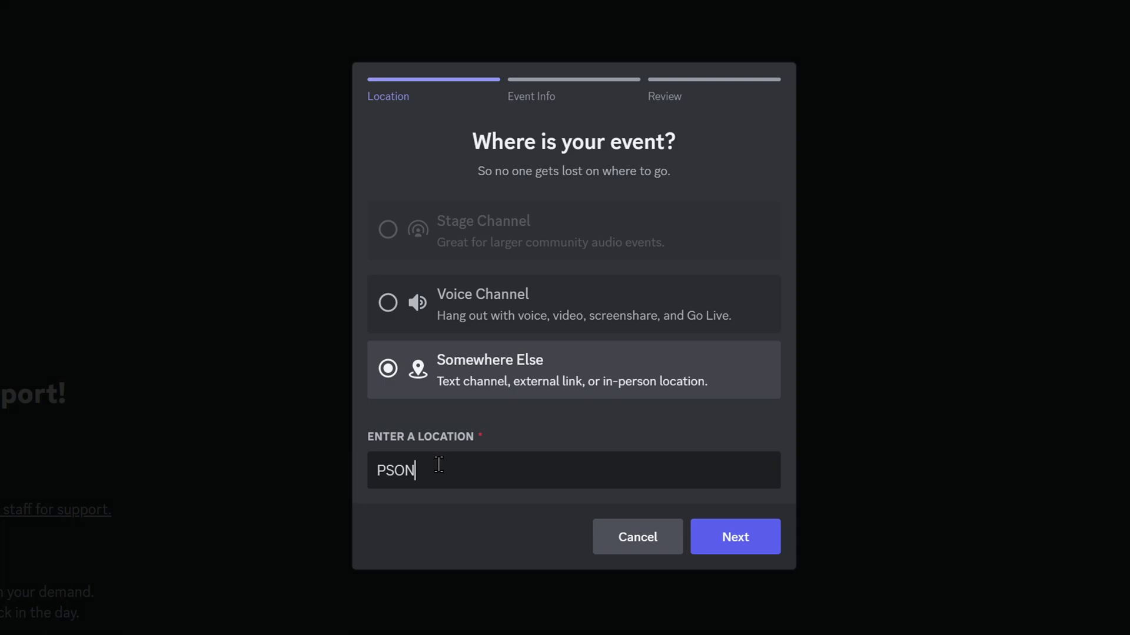
pyautogui.write('E Server')
# Move to the event details and set the topic to 'Killzone 2 Community Event'
pyautogui.click(736, 530)
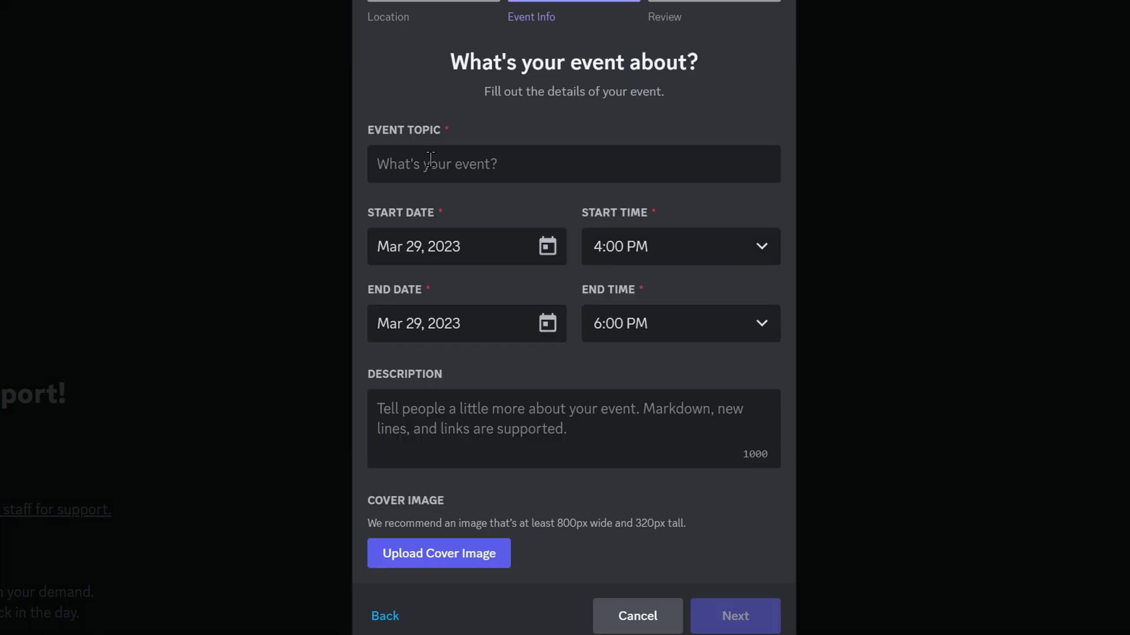
pyautogui.click(528, 160)
pyautogui.write('Killzone 2 Mu')
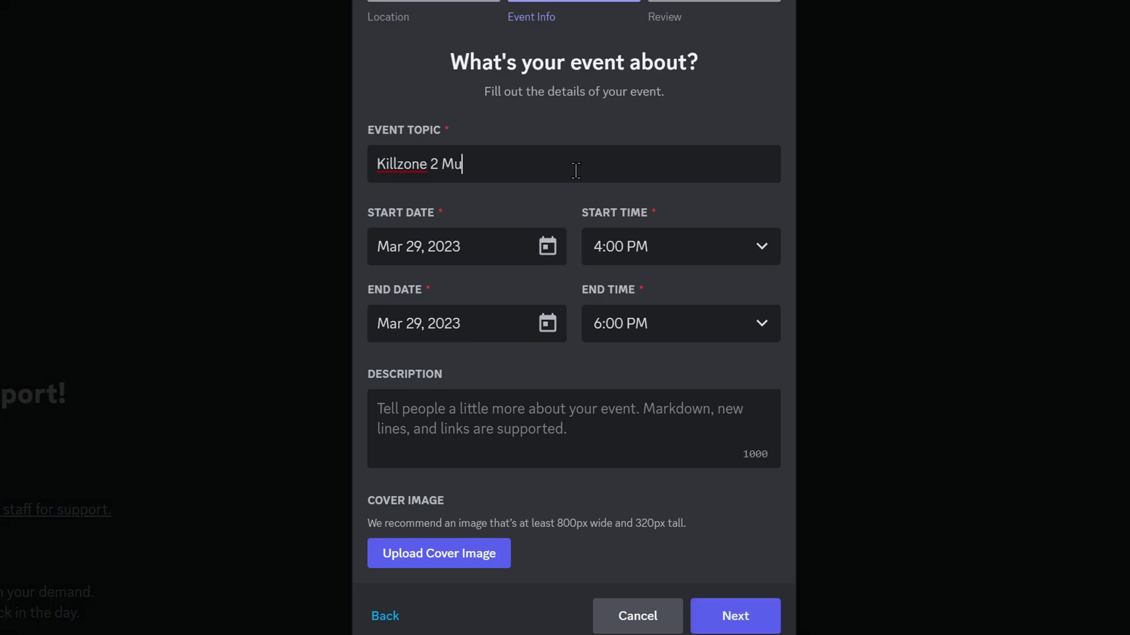
pyautogui.press('BackSpace')
pyautogui.press('BackSpace')
pyautogui.write('Community Ev')
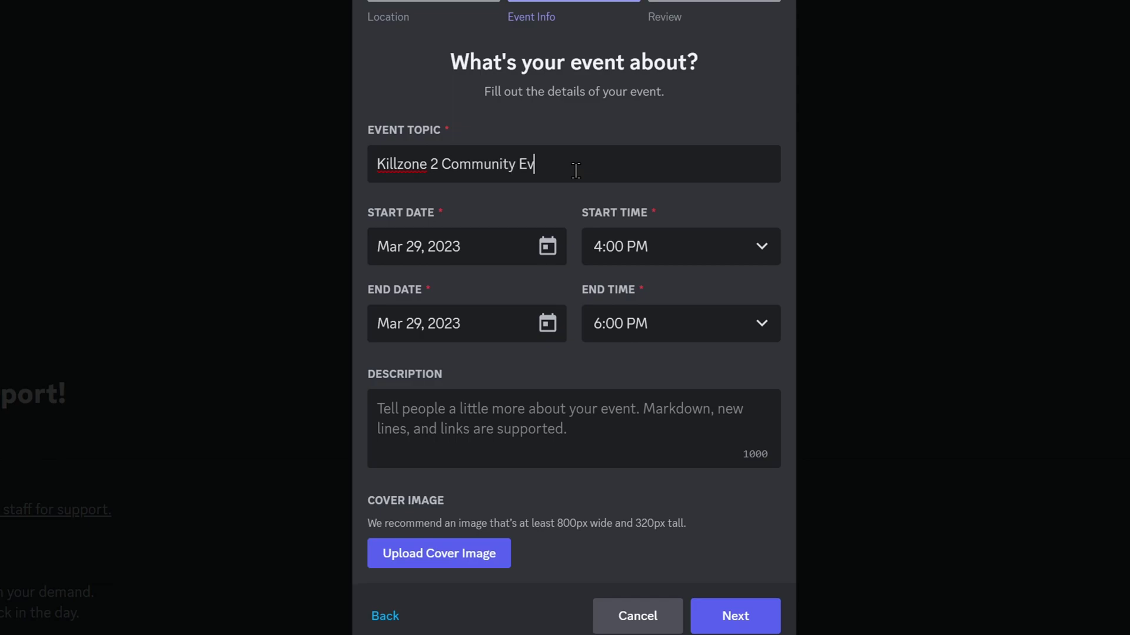
pyautogui.write('ent')
# Schedule the event for Apr 1, 2023 from 2:00 PM to 6:00 PM
pyautogui.click(547, 246)
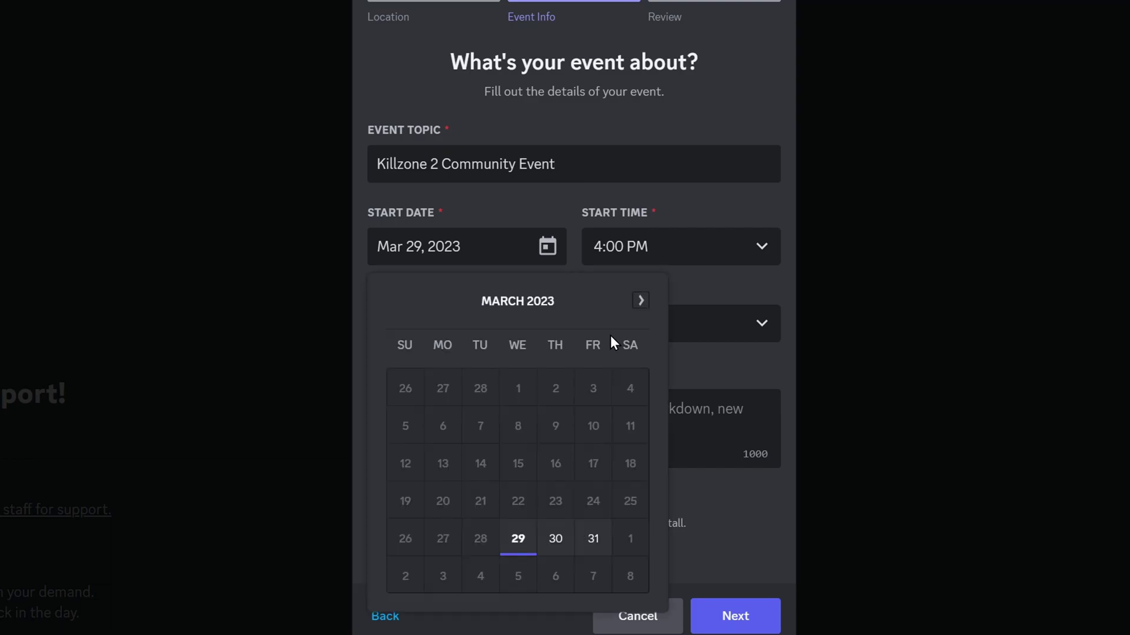
pyautogui.click(628, 538)
pyautogui.click(707, 246)
pyautogui.scroll(2, 704, 444)
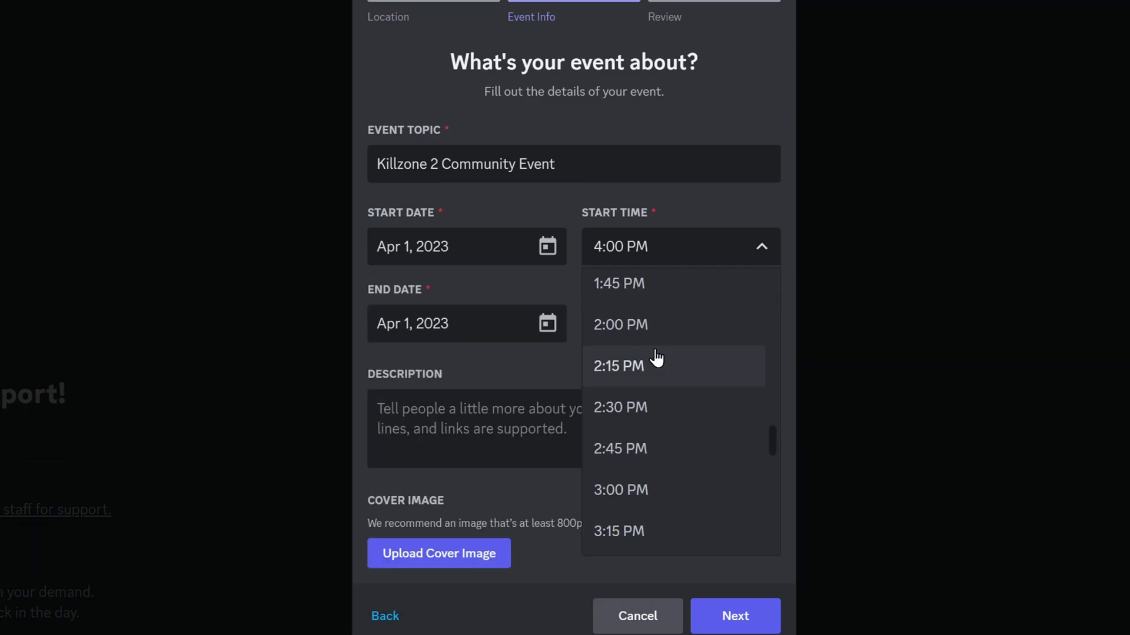
pyautogui.click(665, 325)
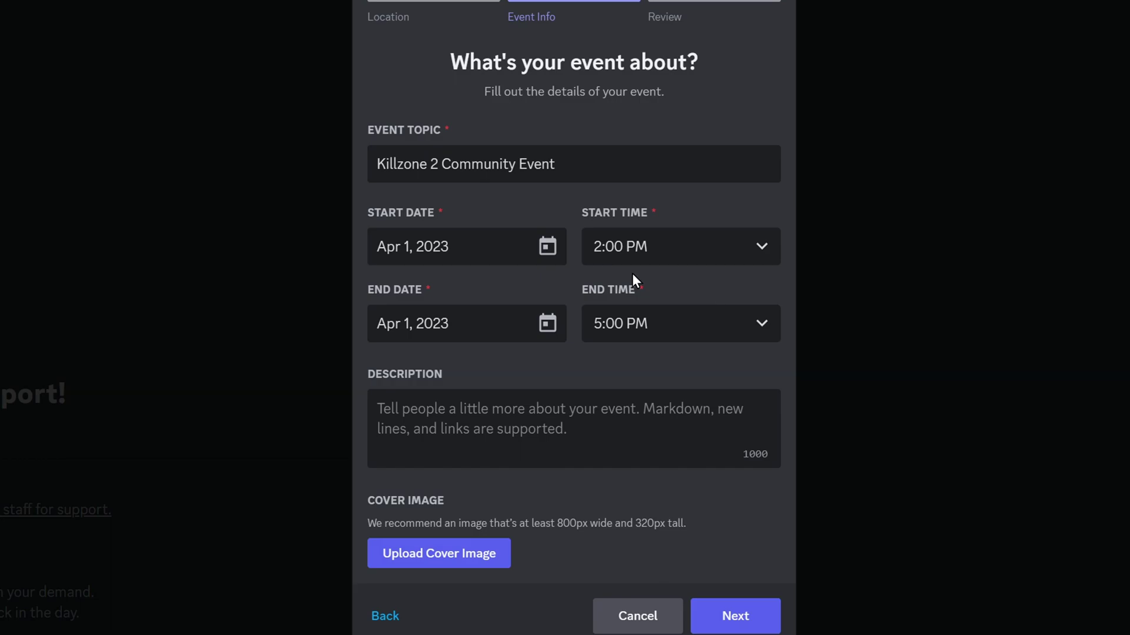
pyautogui.click(737, 323)
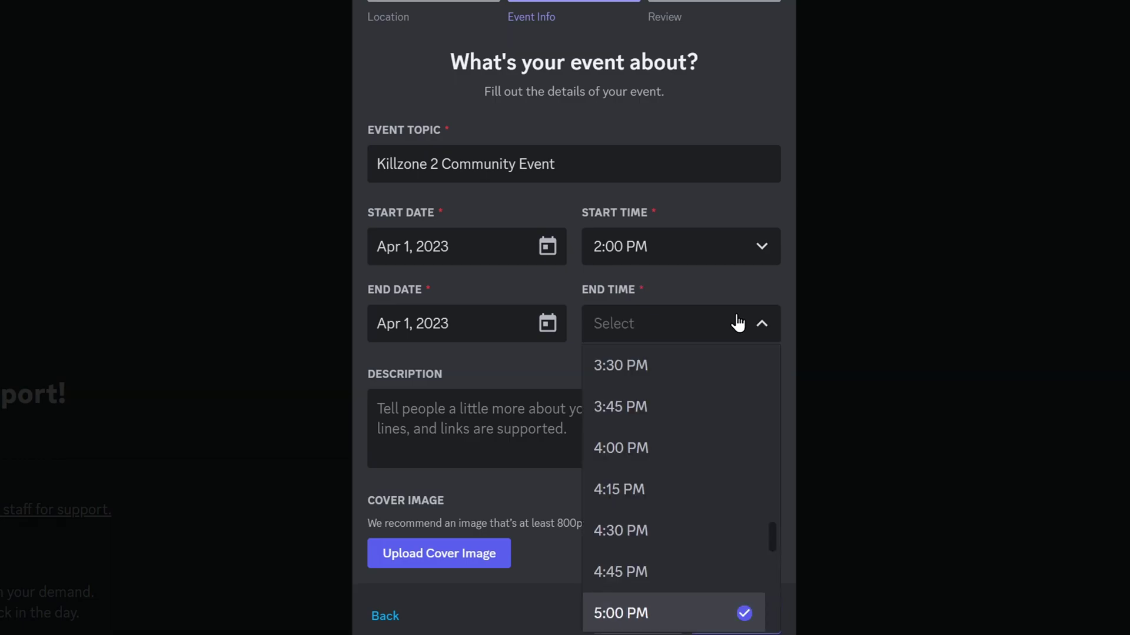
pyautogui.scroll(-2, 727, 501)
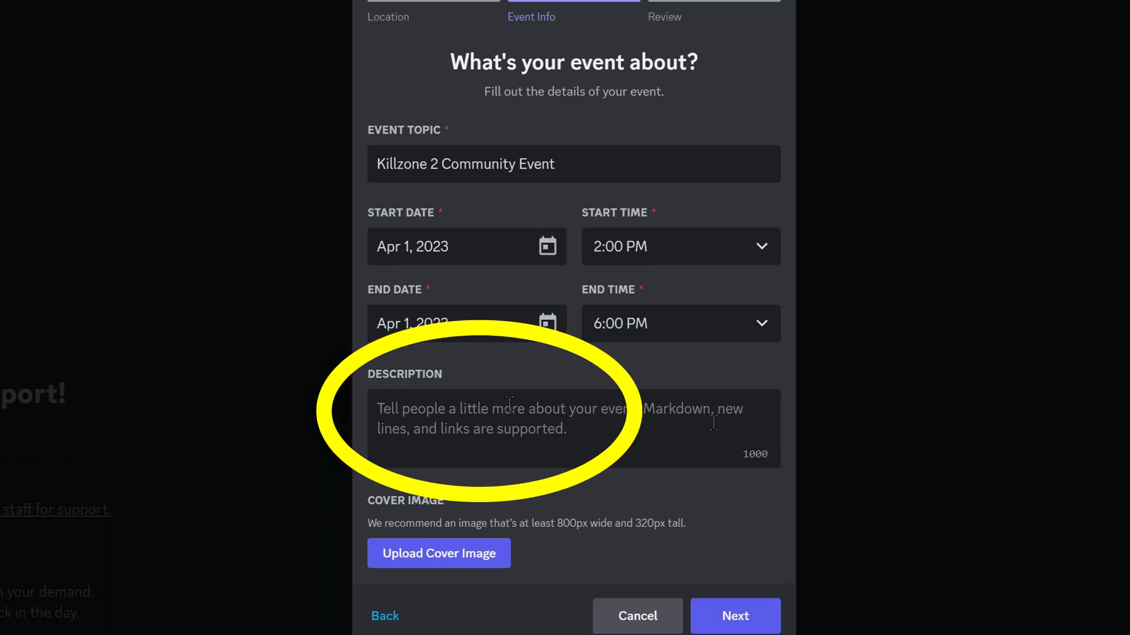
pyautogui.click(713, 423)
# Enter the description 'Join for a day of Killzone 2 multiplayer (5 minute rounds, 4 minutes for Assassination)'
pyautogui.write('Join fo')
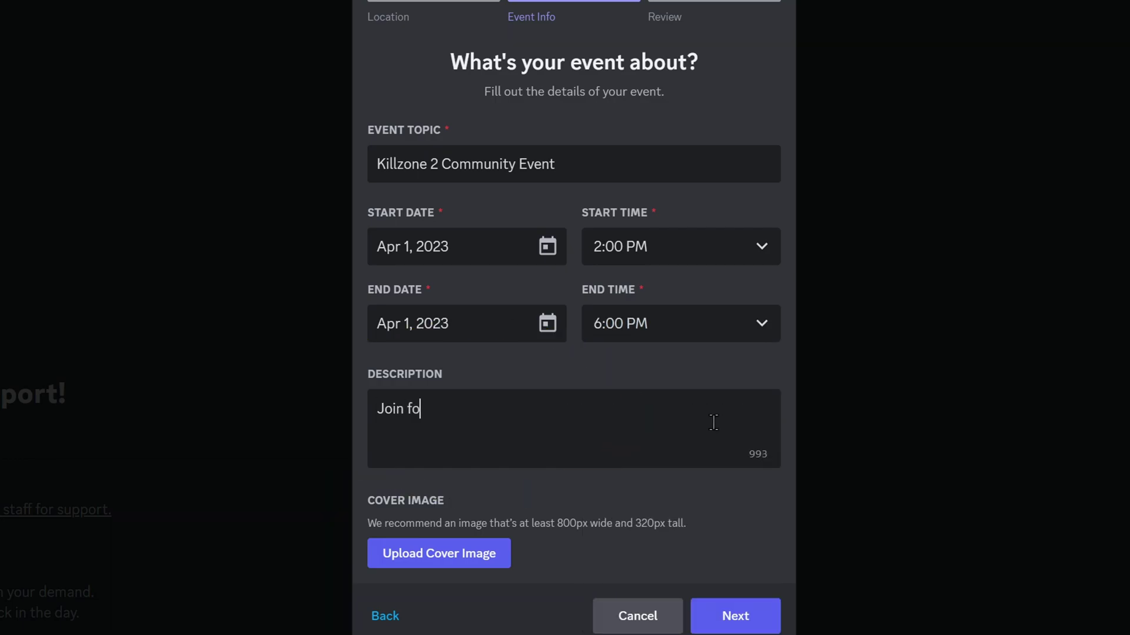
pyautogui.write('r a day of Kill')
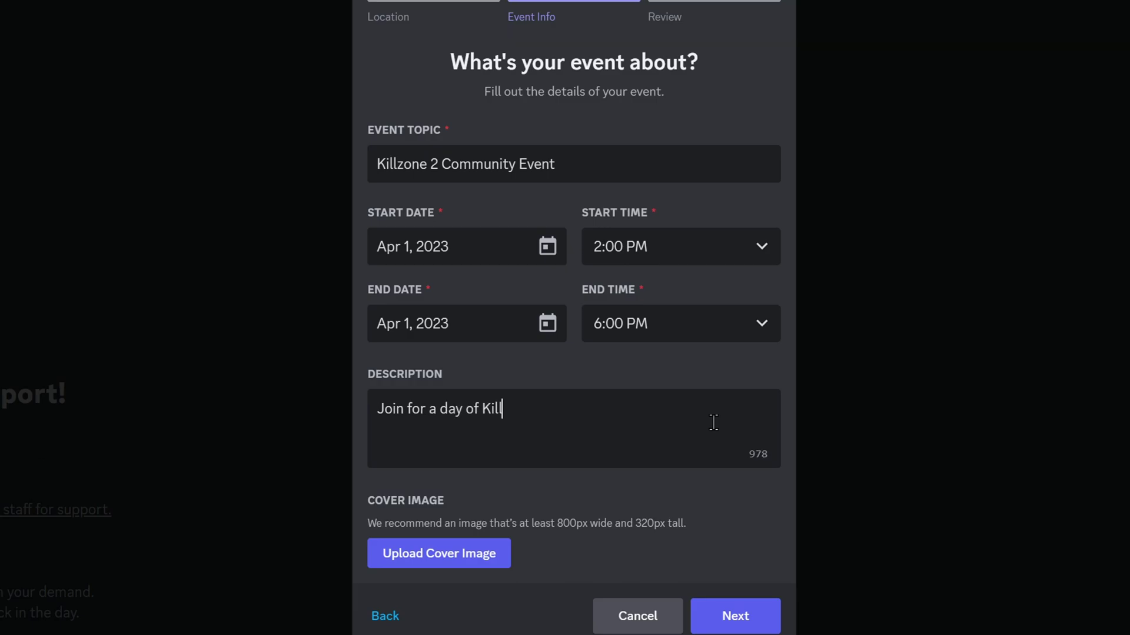
pyautogui.write('zone 2 multiplayer (5 minute rounds, 4 minutes for Assassination)')
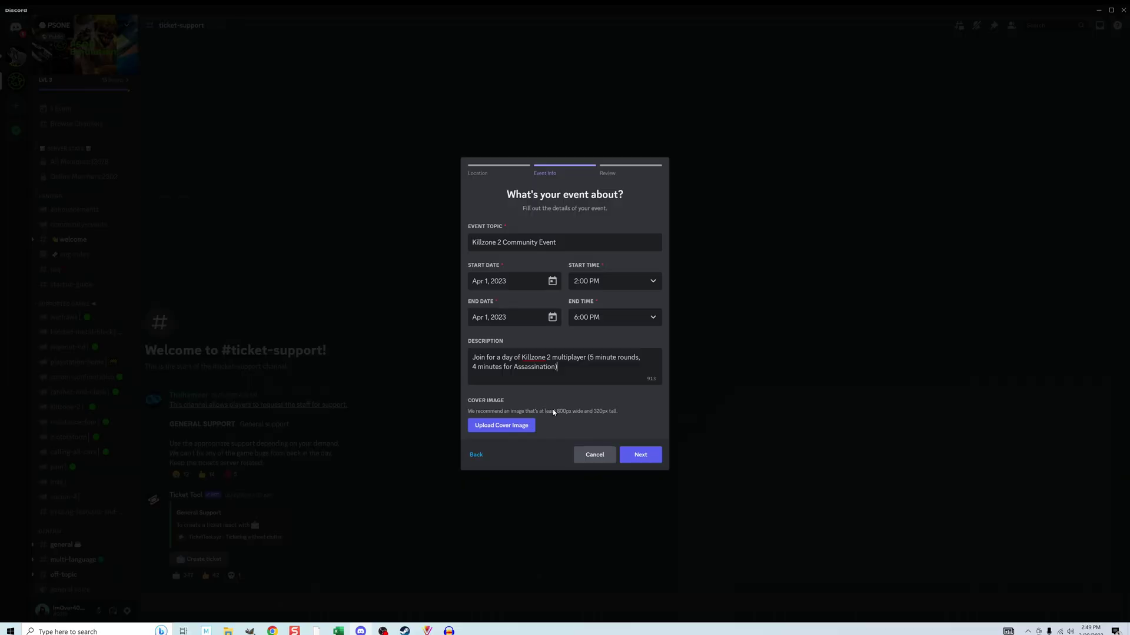
pyautogui.click(406, 385)
# Choose killzone.png from the Desktop killzone folder, crop and zoom it, and apply it as cover
pyautogui.click(79, 116)
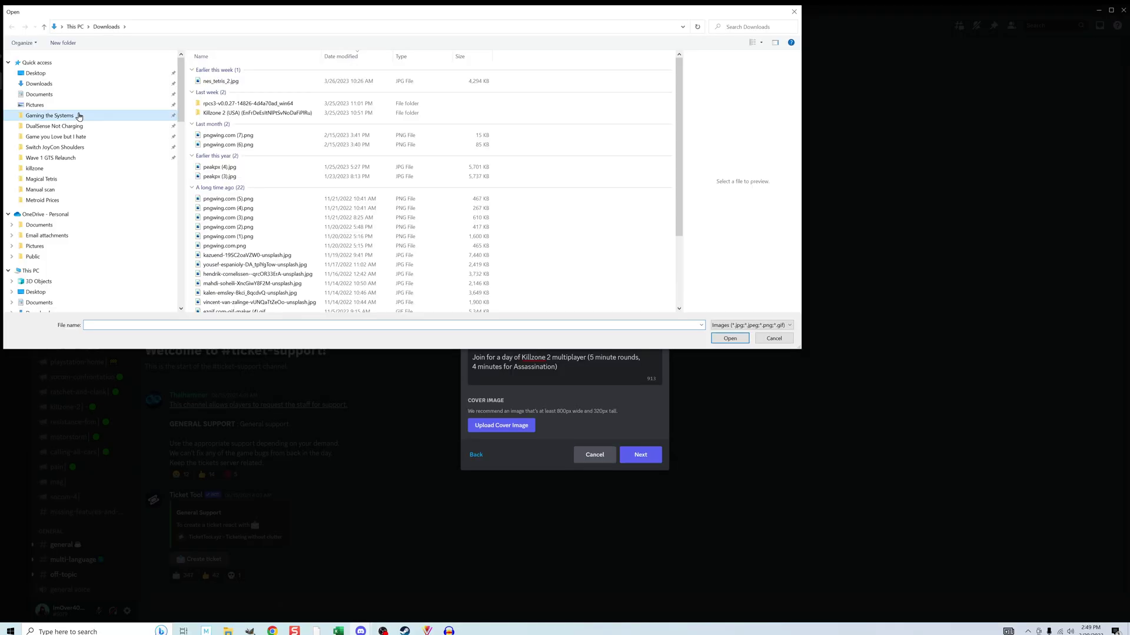
pyautogui.click(36, 292)
pyautogui.doubleClick(326, 212)
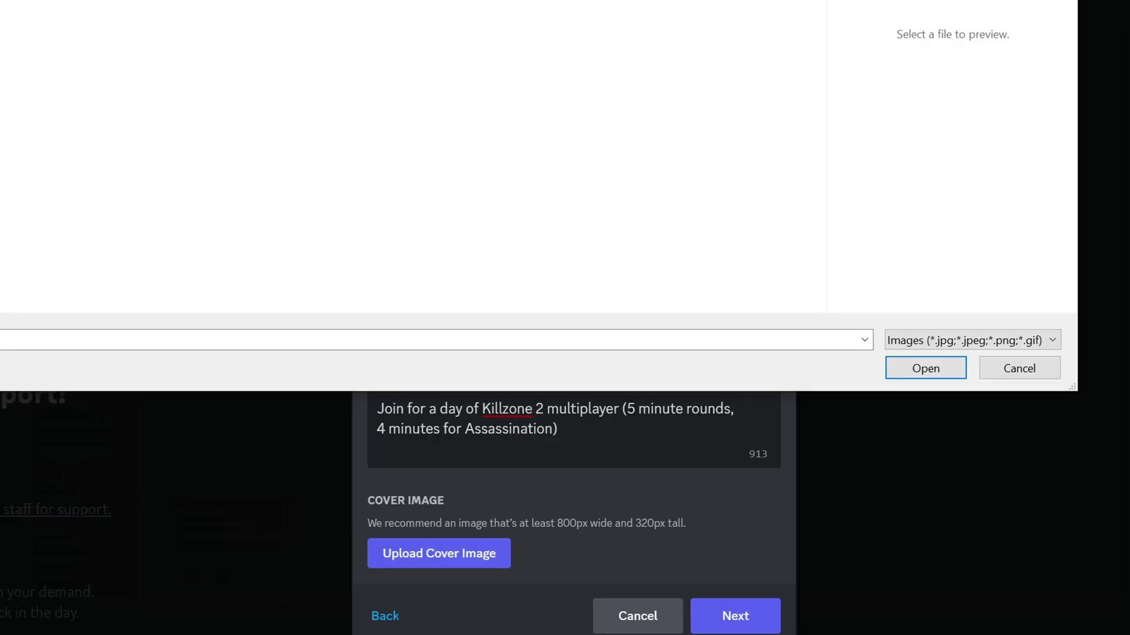
pyautogui.doubleClick(321, 76)
pyautogui.moveTo(597, 319); pyautogui.dragTo(597, 313)
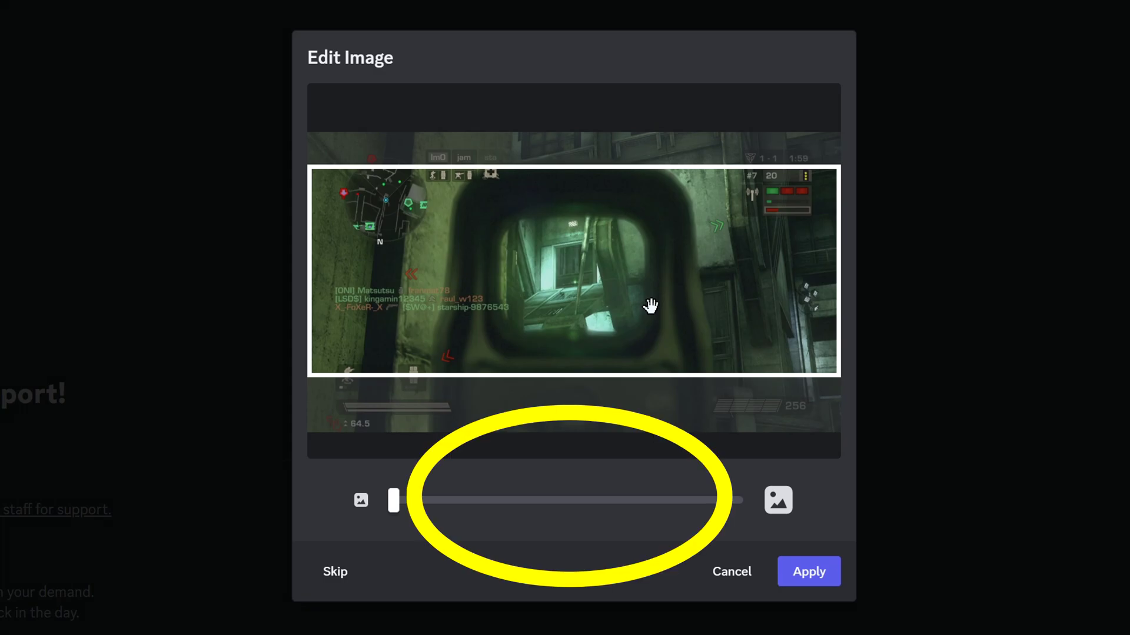
pyautogui.moveTo(393, 501)
pyautogui.mouseDown()
pyautogui.moveTo(611, 503)
pyautogui.moveTo(487, 494)
pyautogui.moveTo(568, 500)
pyautogui.mouseUp()
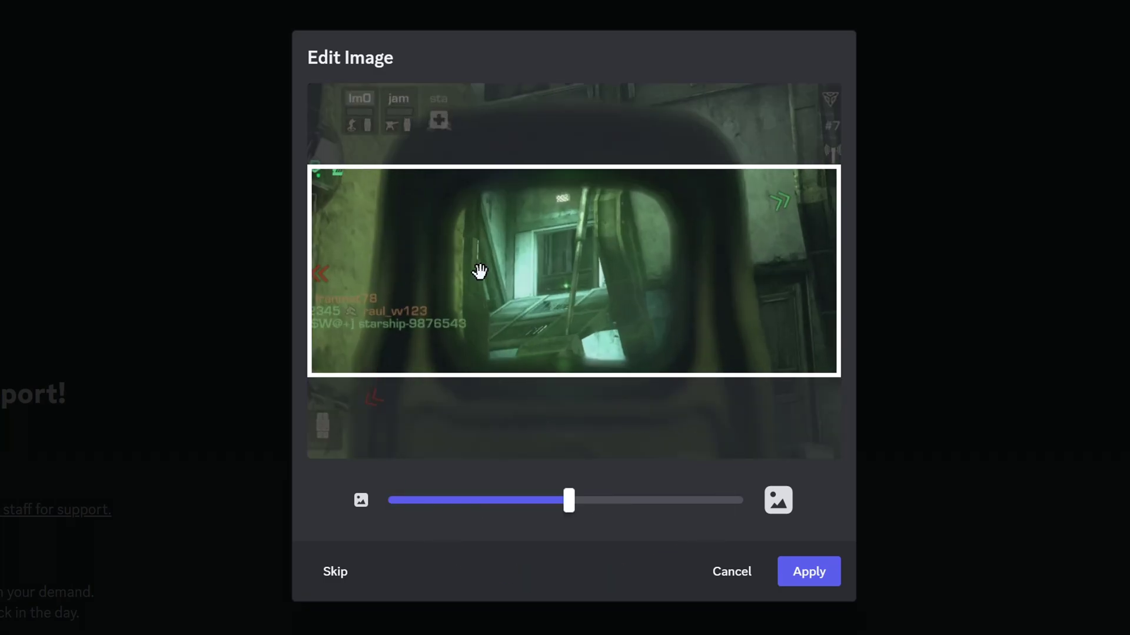
pyautogui.scroll(-5, 612, 286)
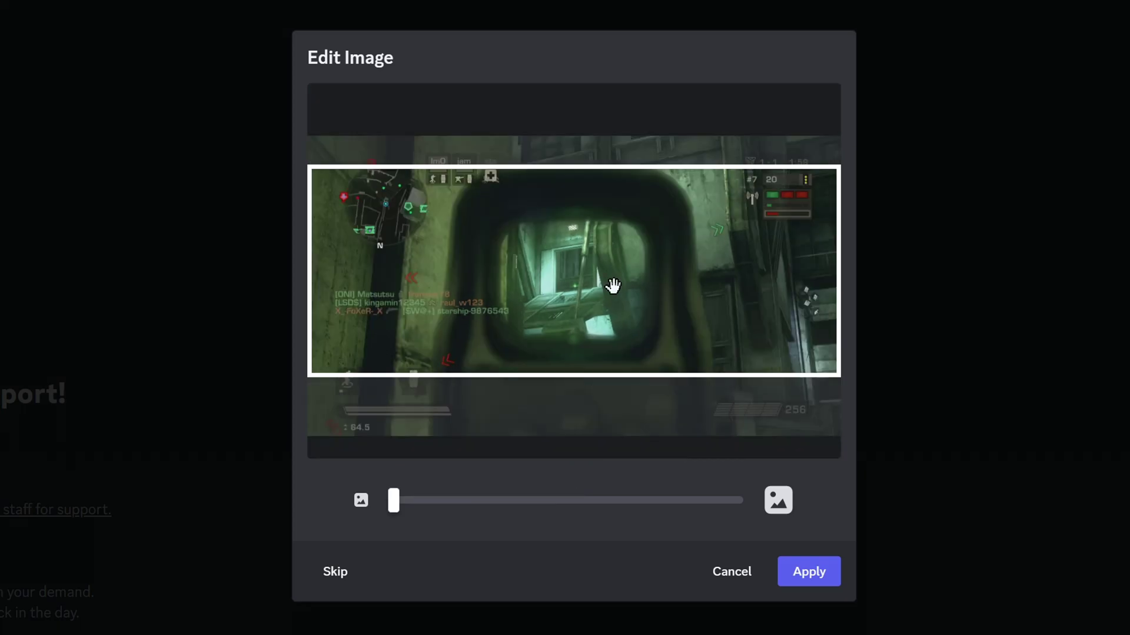
pyautogui.click(809, 572)
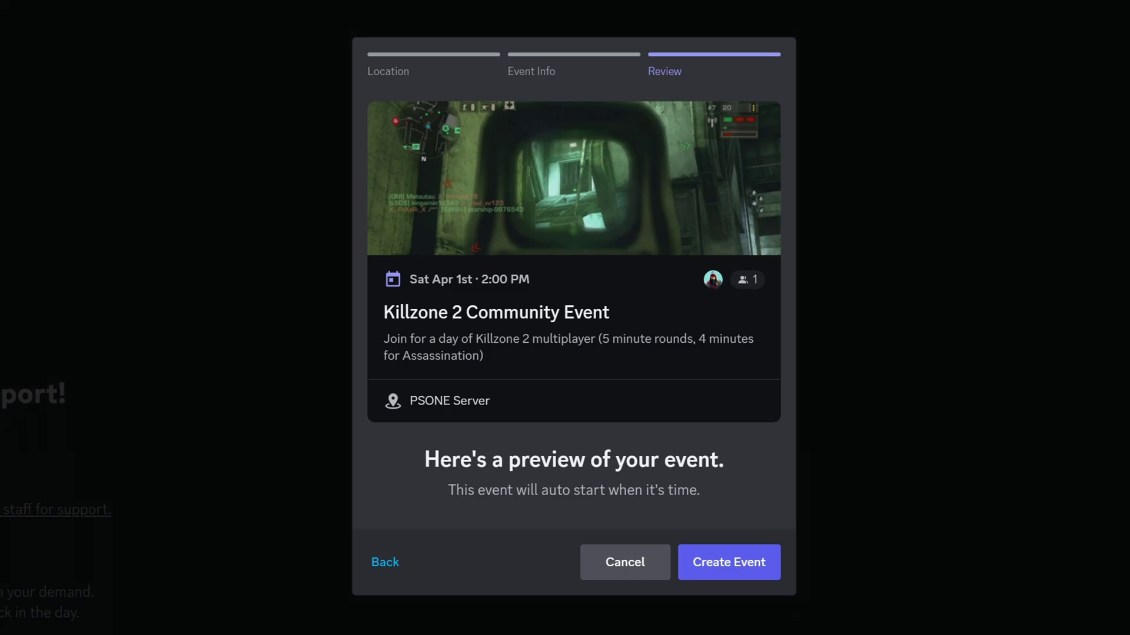
pyautogui.moveTo(713, 288)
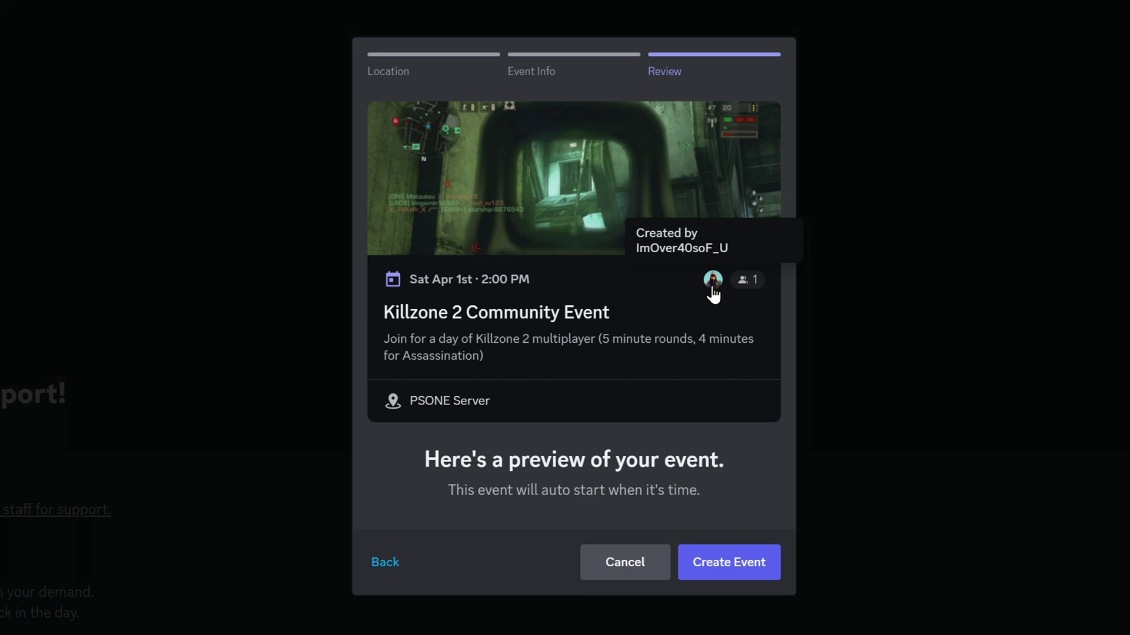
pyautogui.moveTo(756, 286)
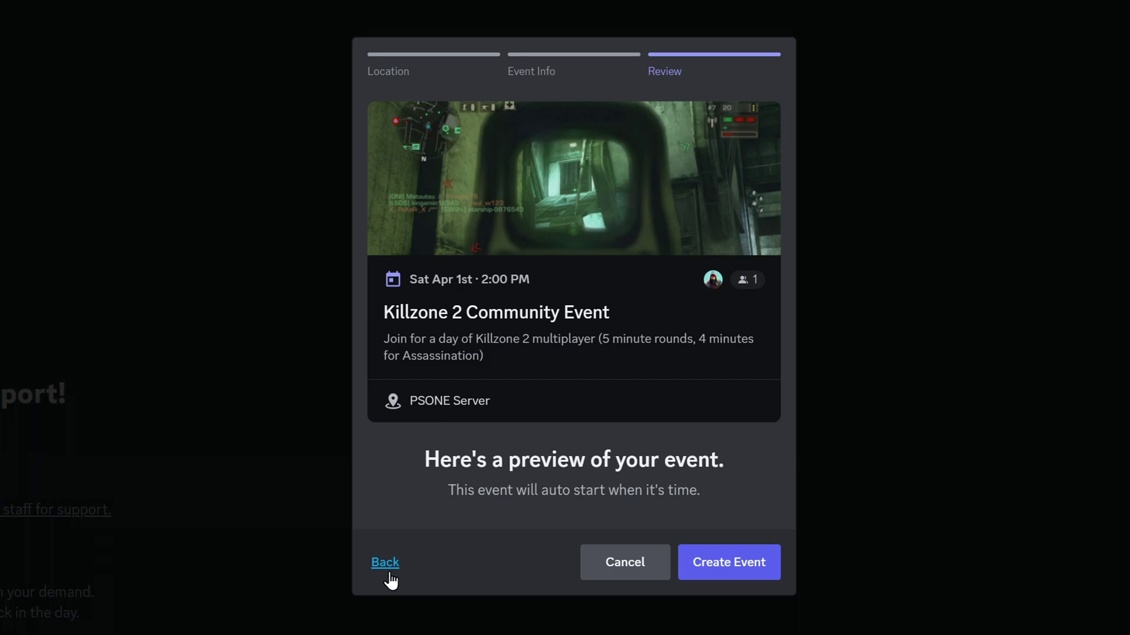
# Create the Killzone 2 Community Event from the Review step
pyautogui.click(750, 566)
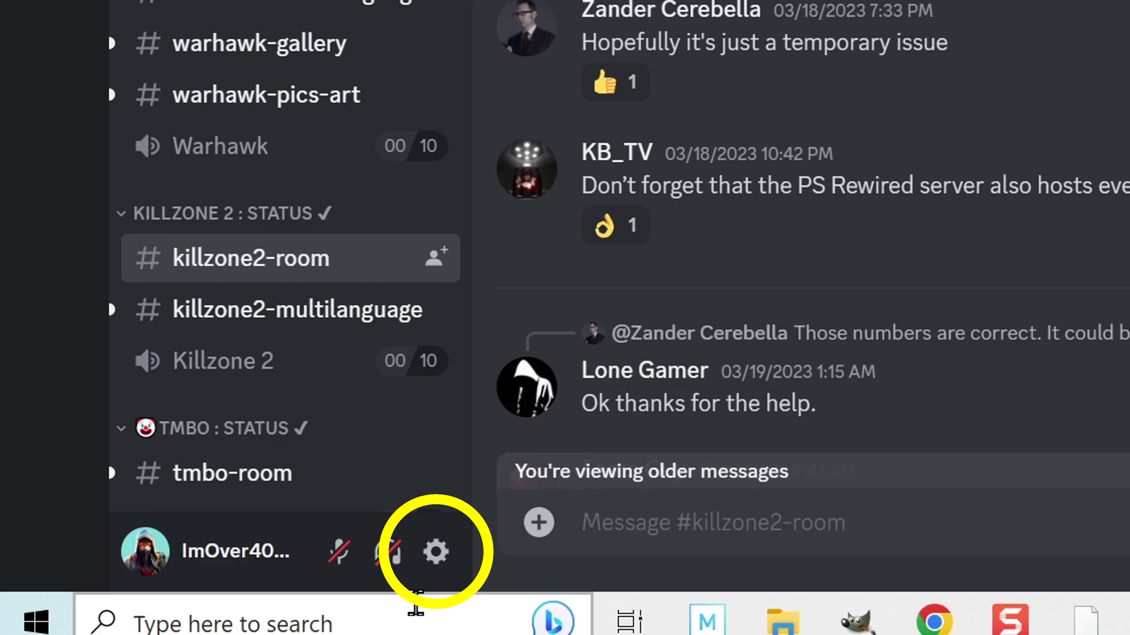
# Disable Streamer Mode in User Settings and begin the two-factor authentication setup
pyautogui.click(436, 552)
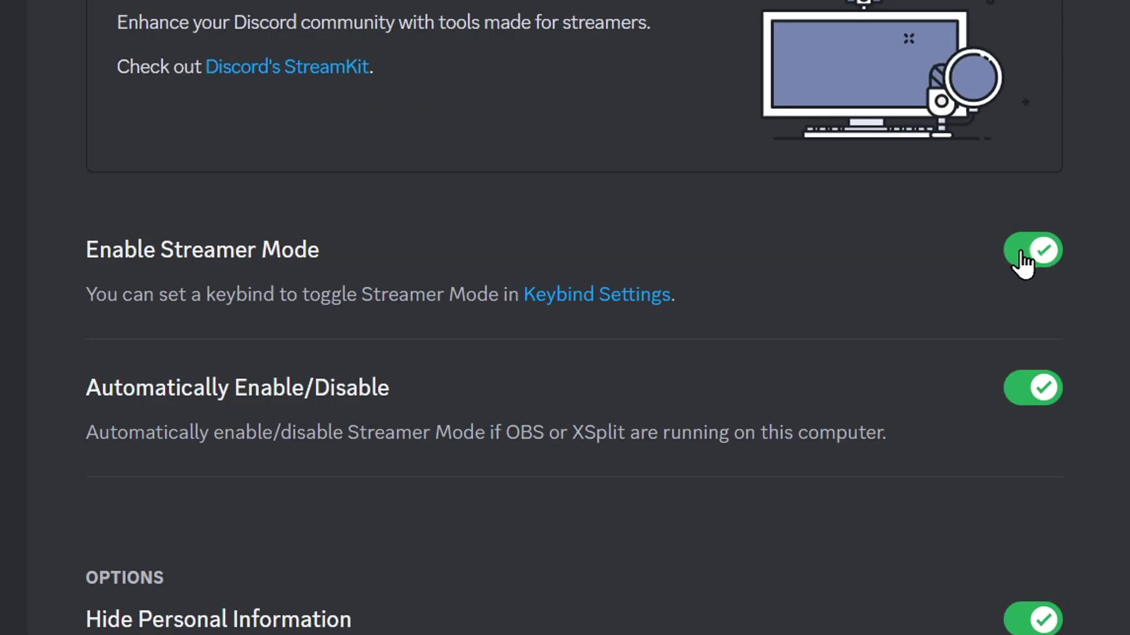
pyautogui.click(1023, 263)
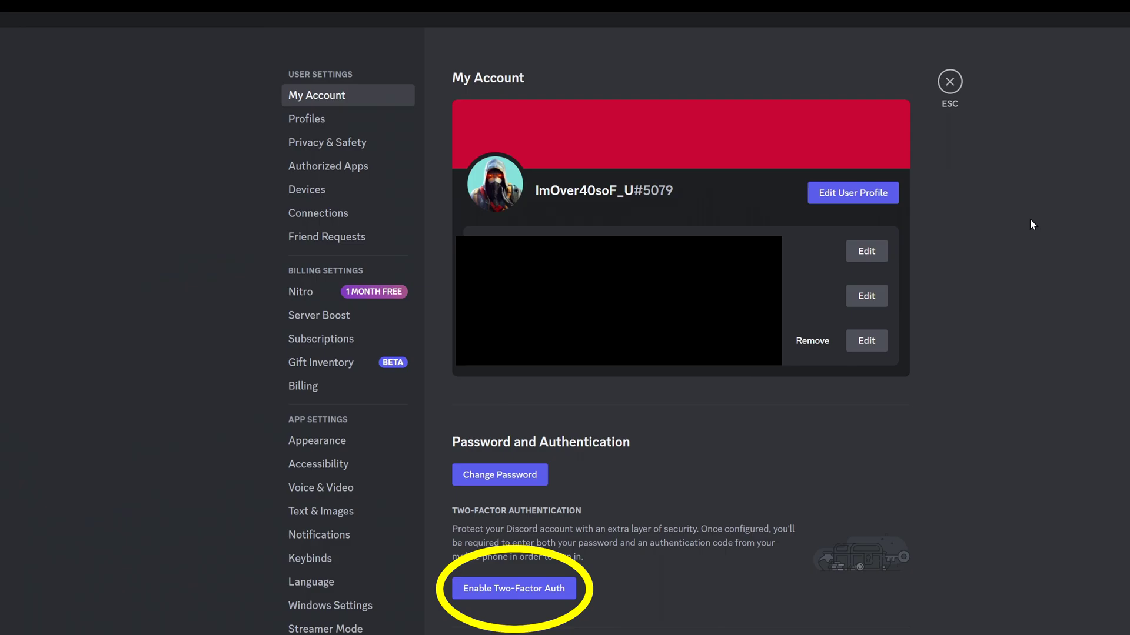
pyautogui.click(543, 596)
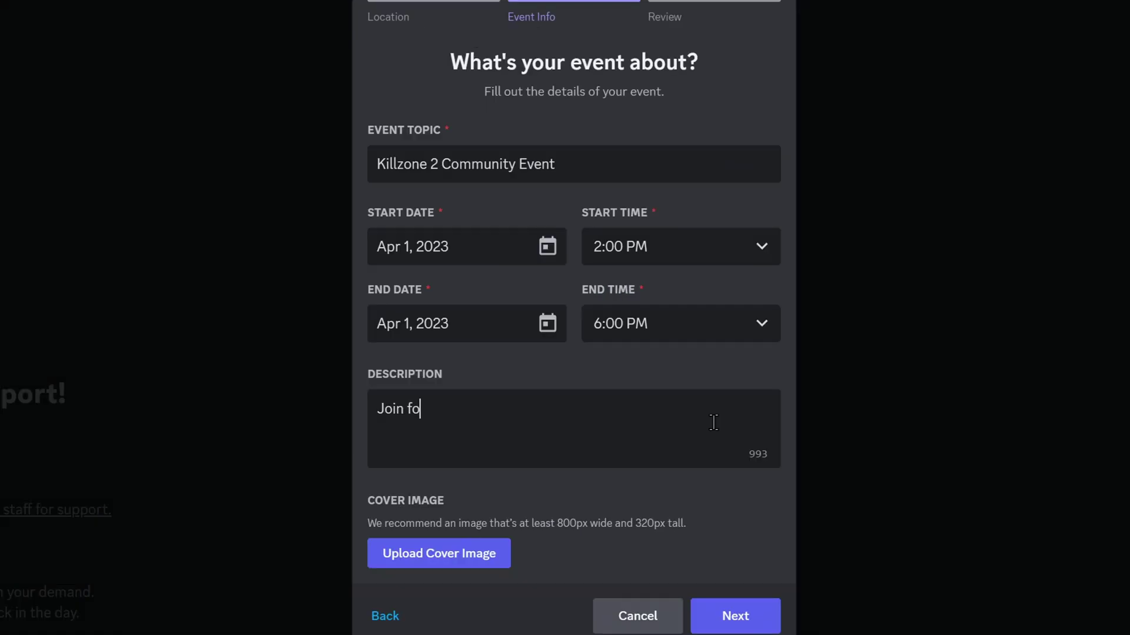
# Continue typing the event description 'Join for a day of Killzone'
pyautogui.write('r a day of Kill')
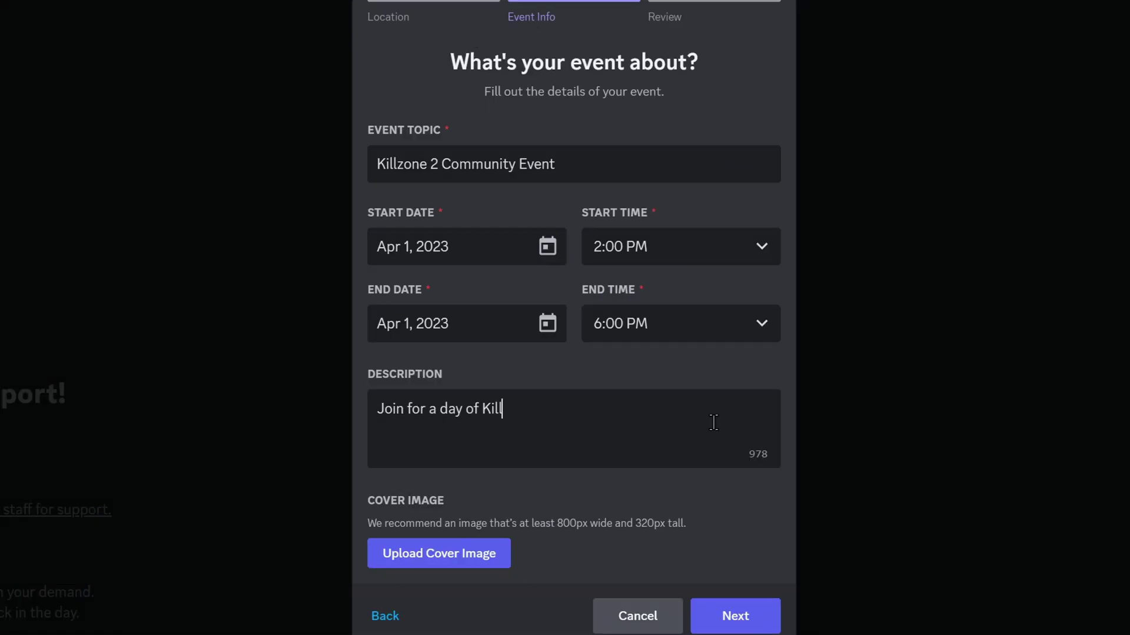
pyautogui.write('zone')
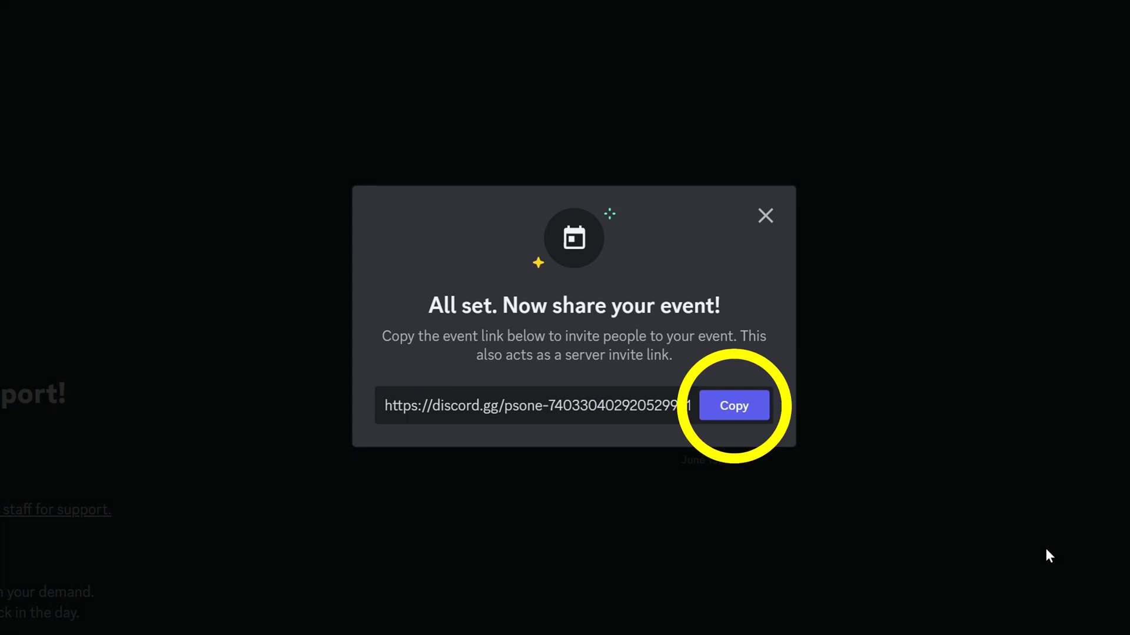
# Copy the Killzone 2 Community Event's invite link
pyautogui.click(742, 412)
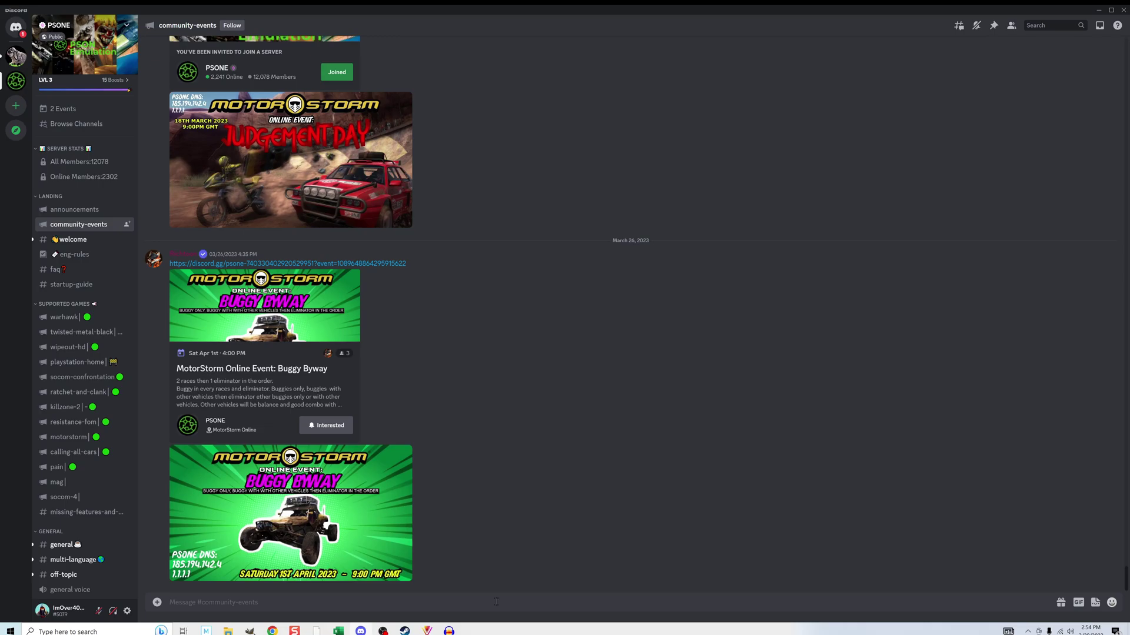
# Paste and send the Killzone 2 event invite link in #community-events, leaving its card marked interested
pyautogui.hotkey('ctrl', 'v')
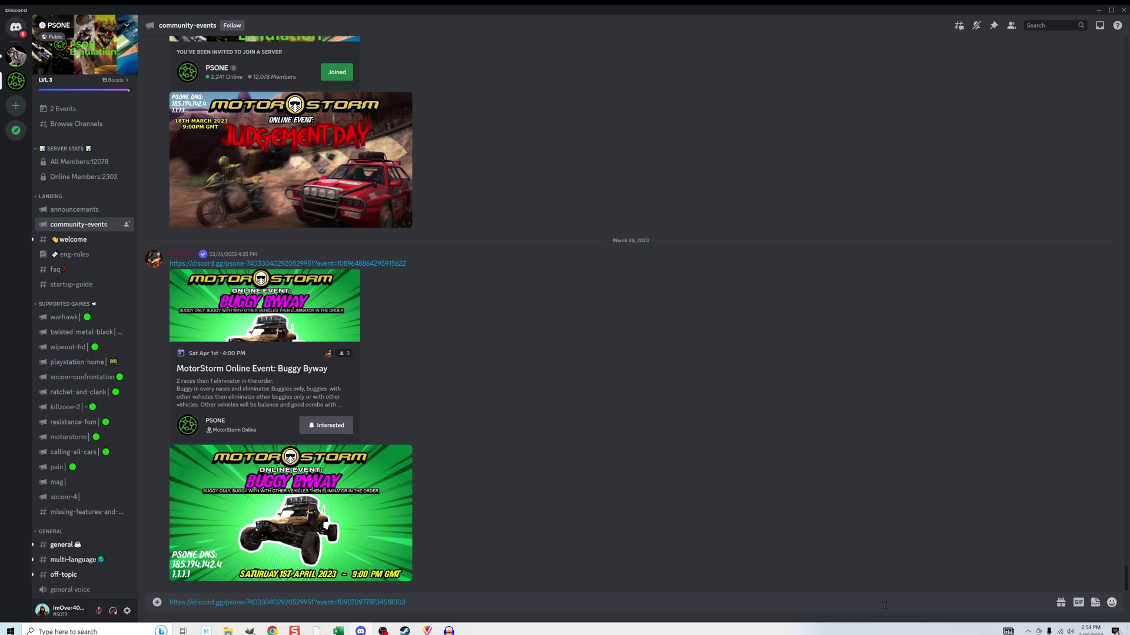
pyautogui.press('Return')
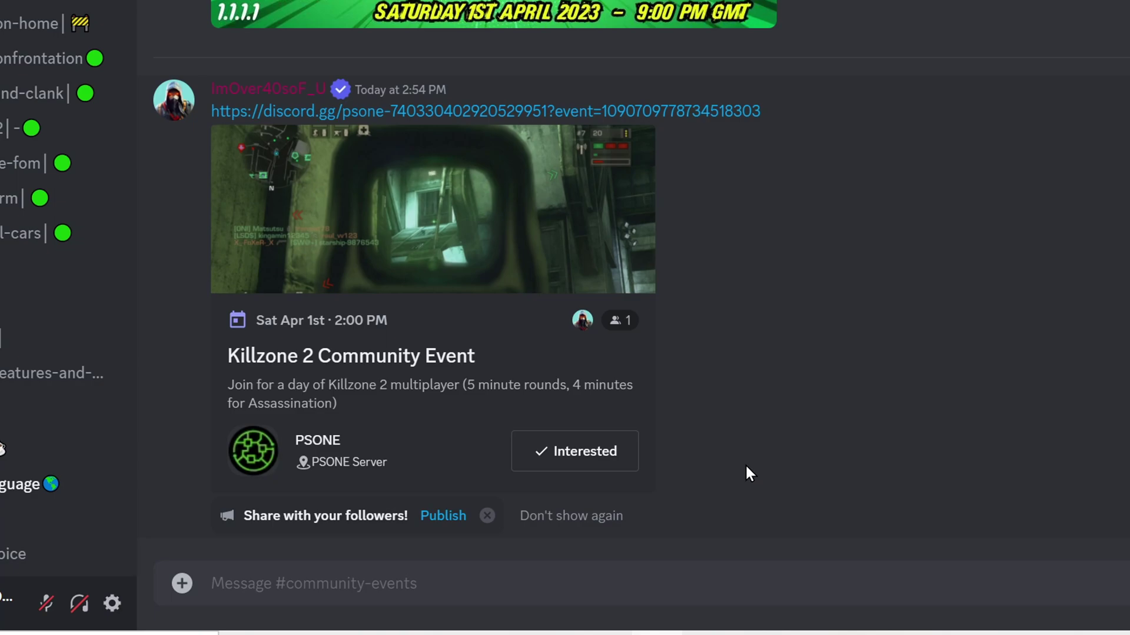
pyautogui.click(586, 460)
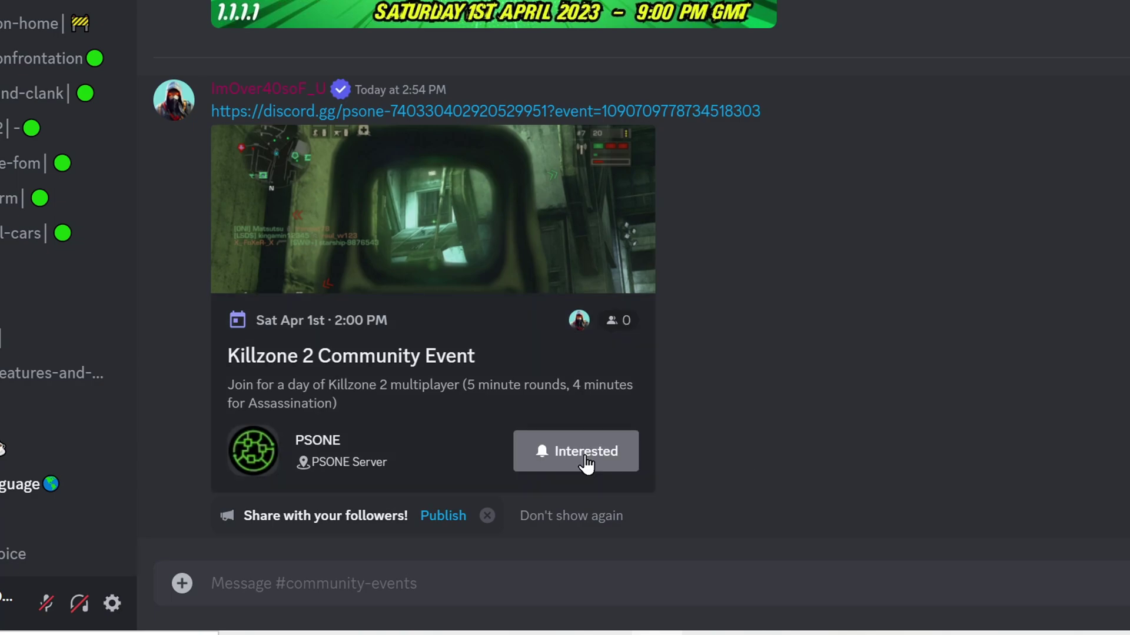
pyautogui.click(595, 462)
pyautogui.click(600, 462)
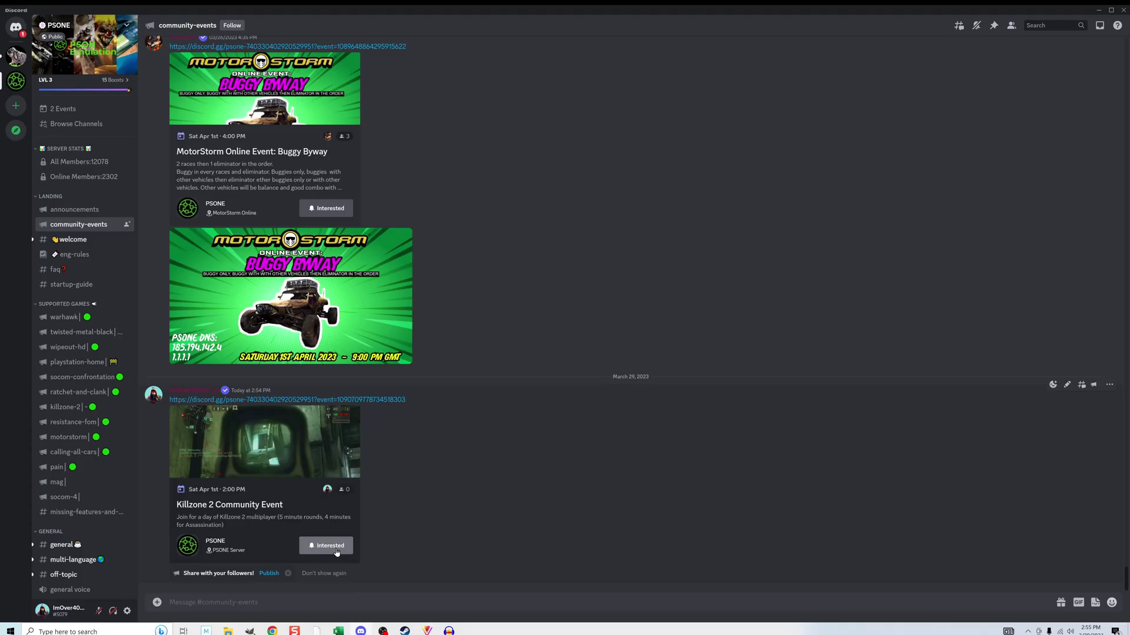
# Re-mark interest in the Killzone 2 event, then send its invite link in #killzone2-room
pyautogui.click(599, 465)
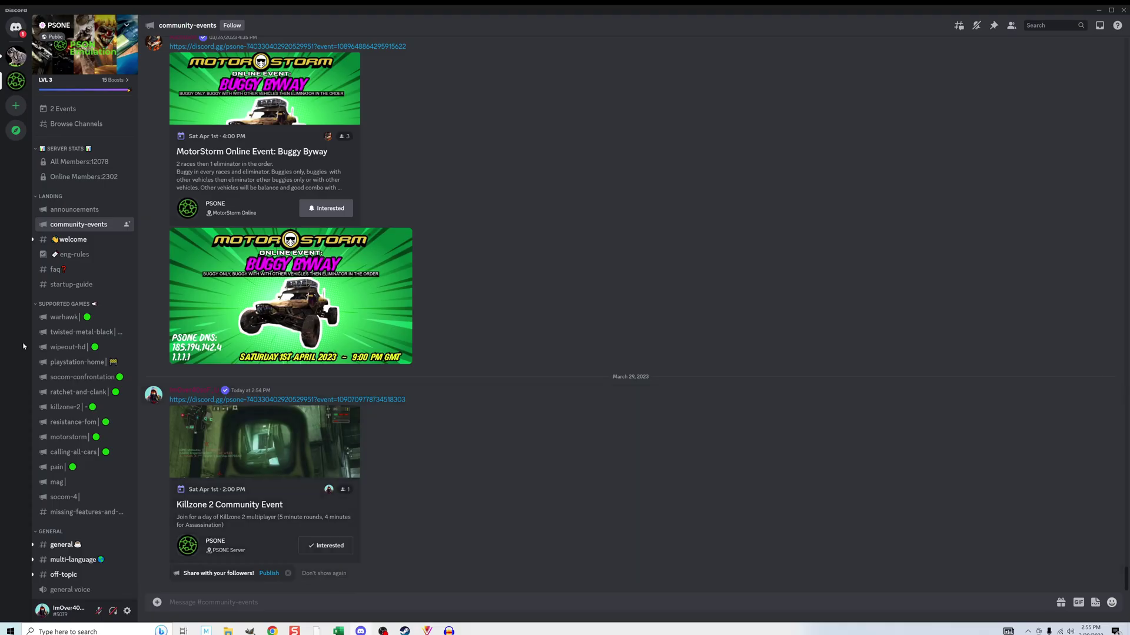
pyautogui.scroll(-5, 110, 384)
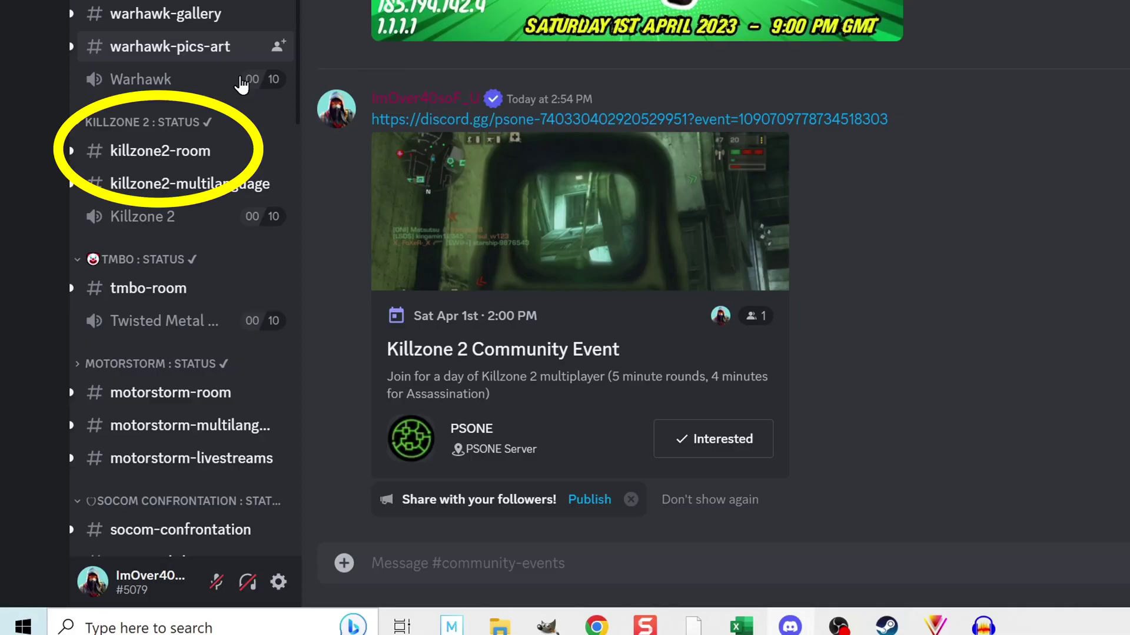
pyautogui.click(160, 151)
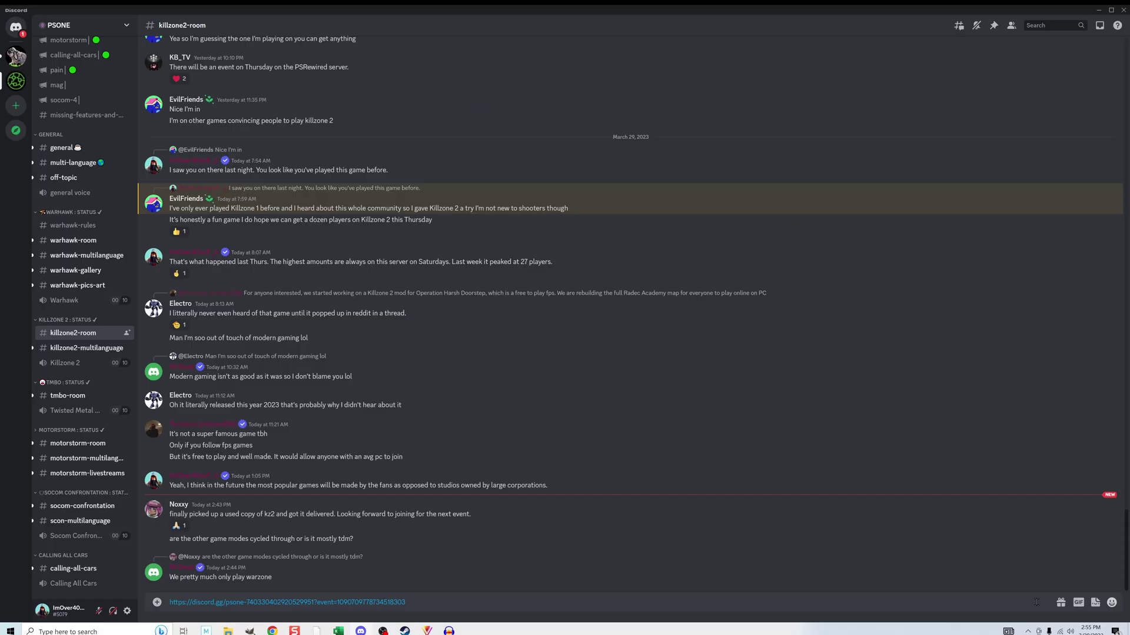
pyautogui.press('Return')
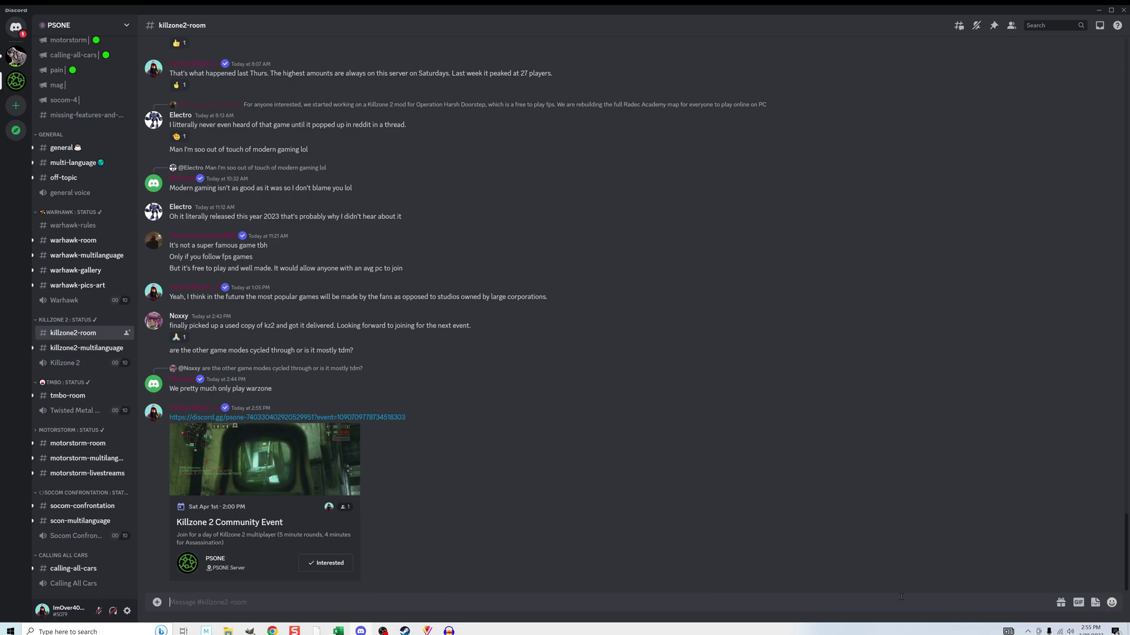